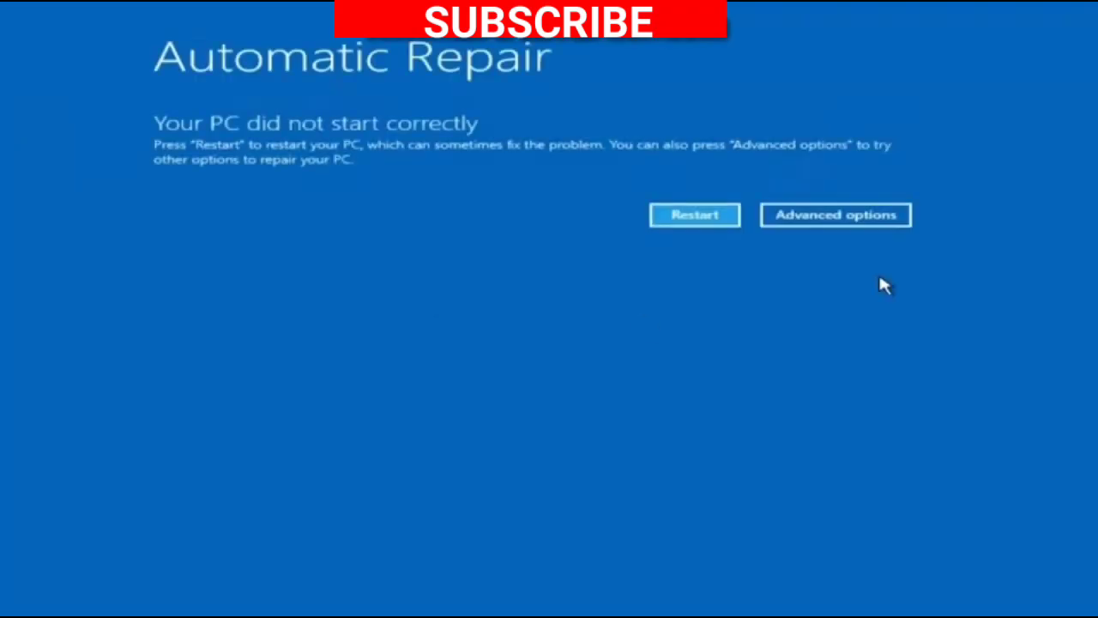
Choose Advanced options on the Automatic Repair screen to reach the Troubleshoot page
left_click(853, 218)
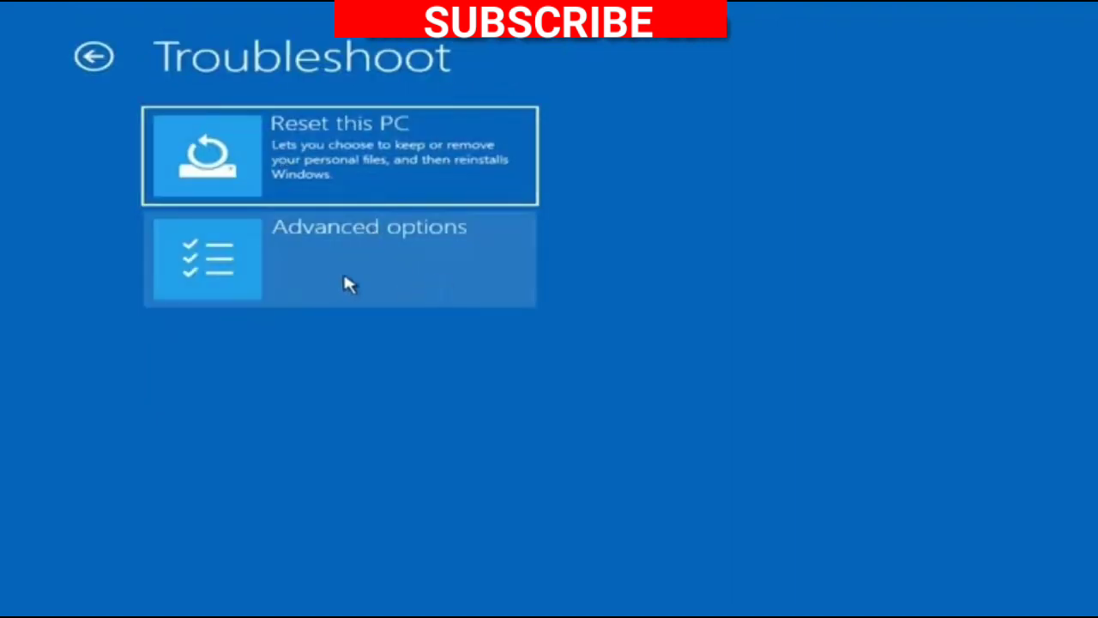
Open Command Prompt from the recovery Advanced options and run 'sfc \scnnow'
left_click(336, 276)
left_click(337, 353)
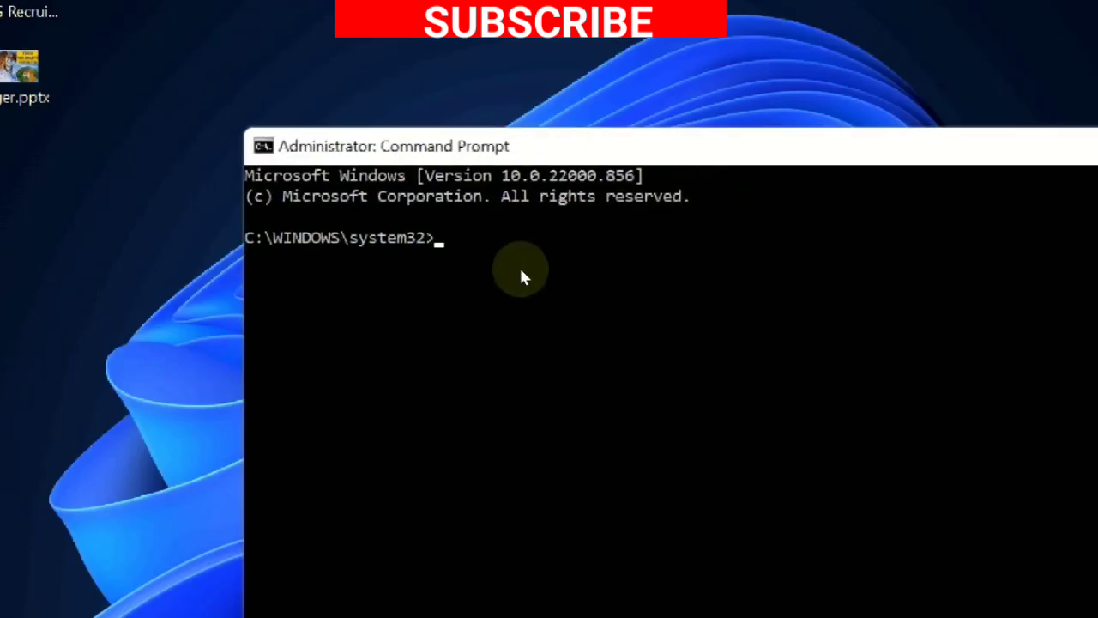
type("sfc ")
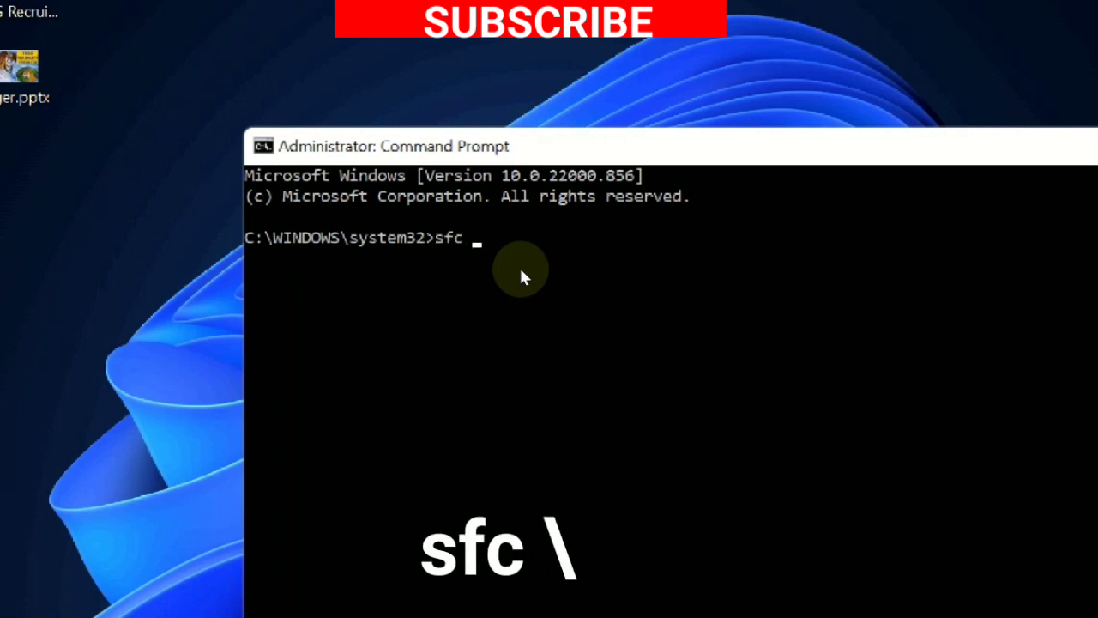
type("\\scnnow")
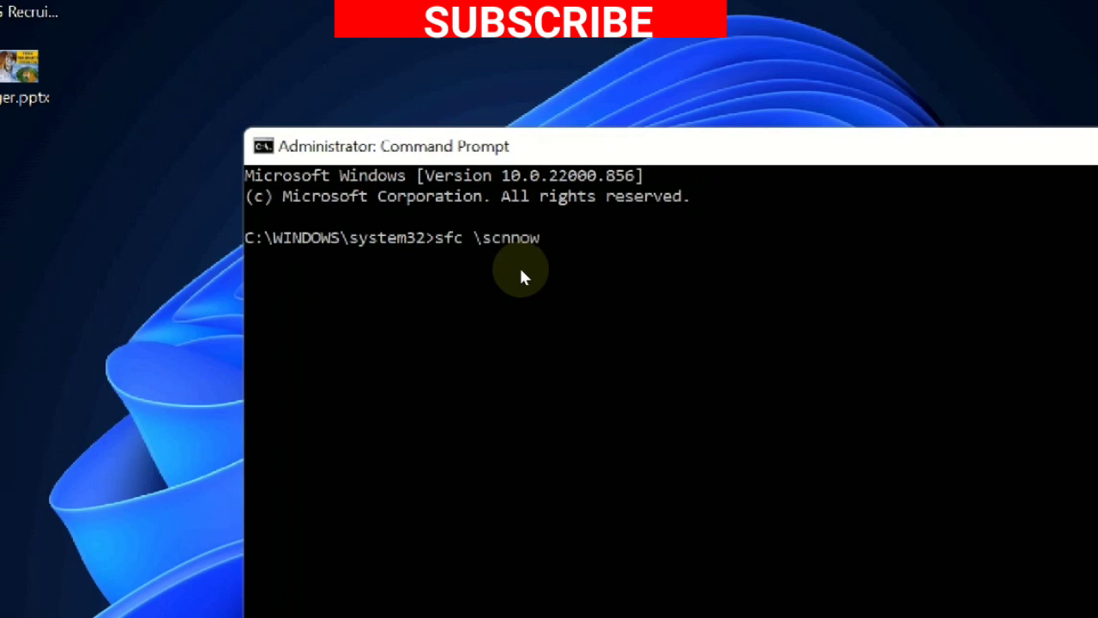
key("Return")
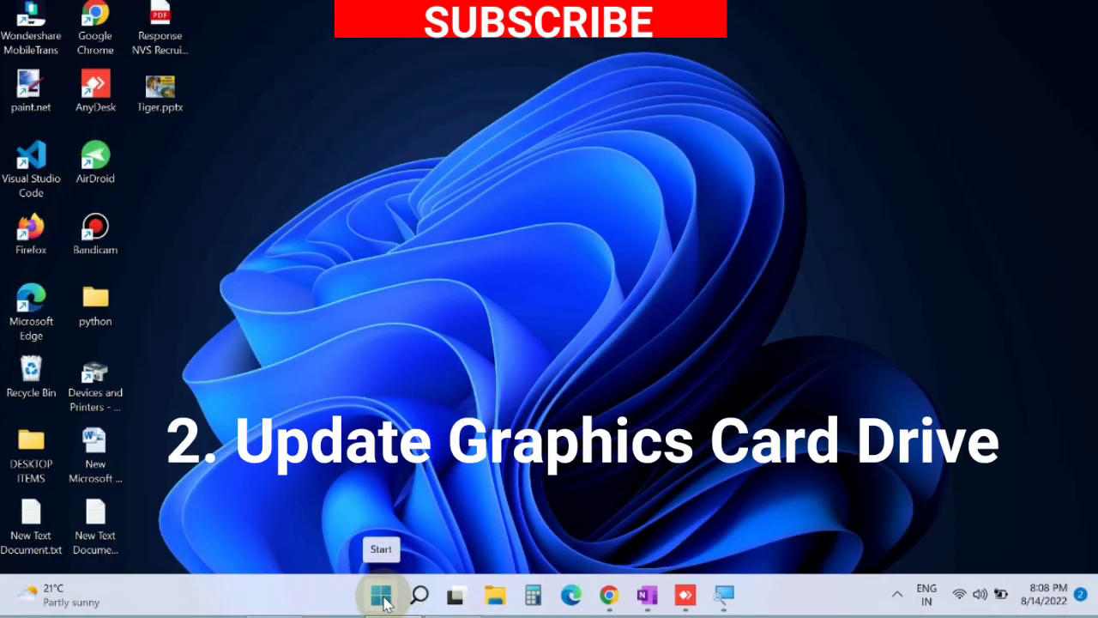
Launch Device Manager from the Start button's quick-link menu
right_click(380, 597)
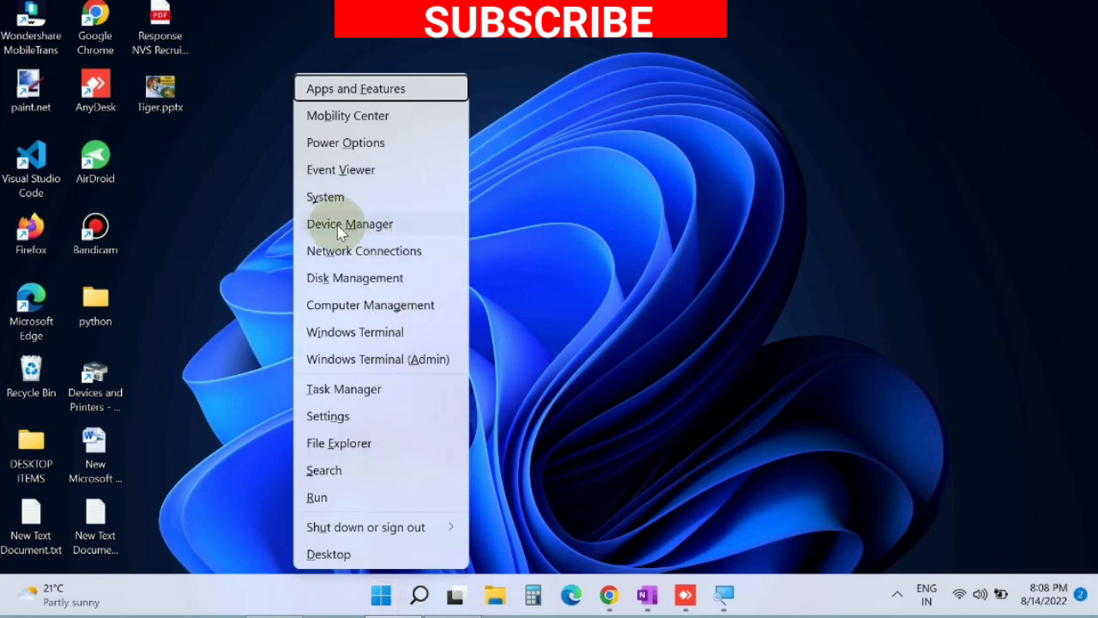
left_click(388, 230)
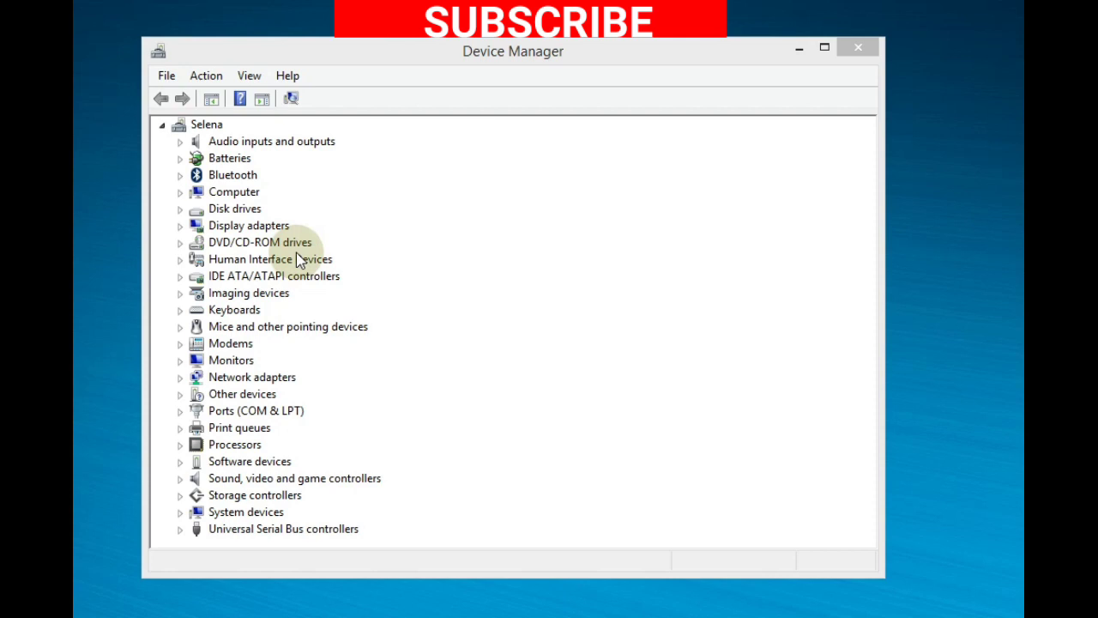
Have Windows search automatically for an updated Intel(R) HD Graphics driver under Display adapters
double_click(248, 226)
right_click(257, 242)
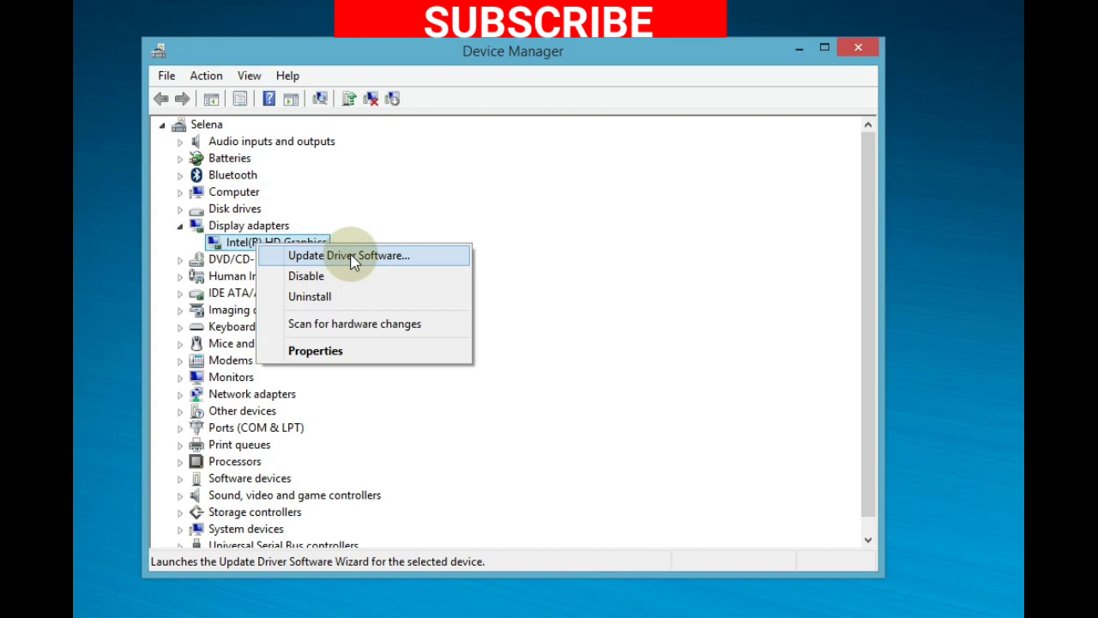
left_click(351, 256)
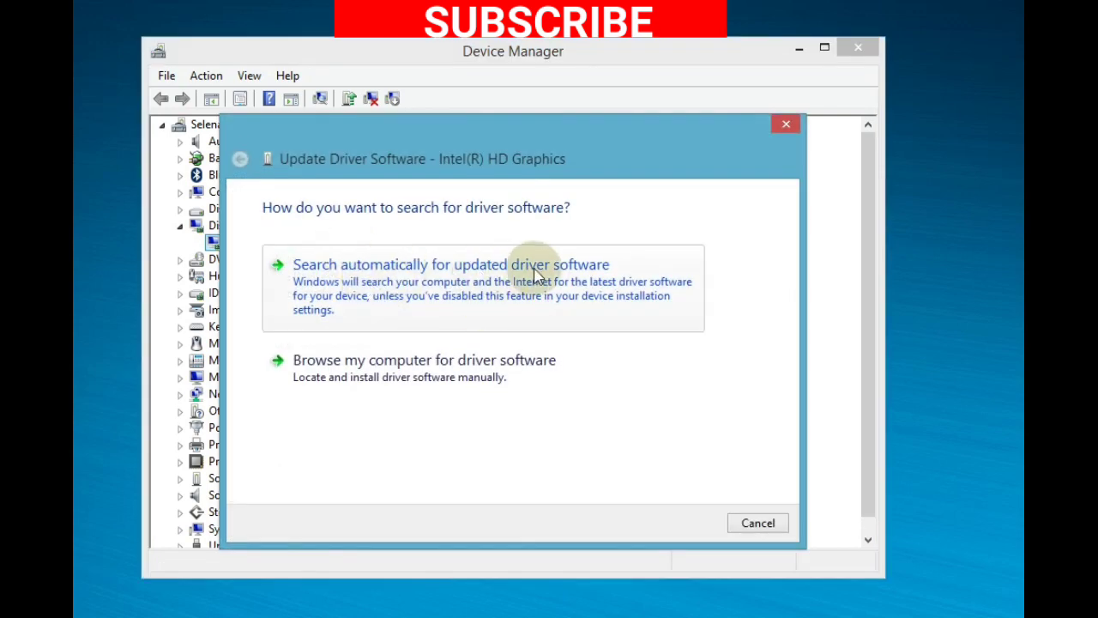
left_click(426, 296)
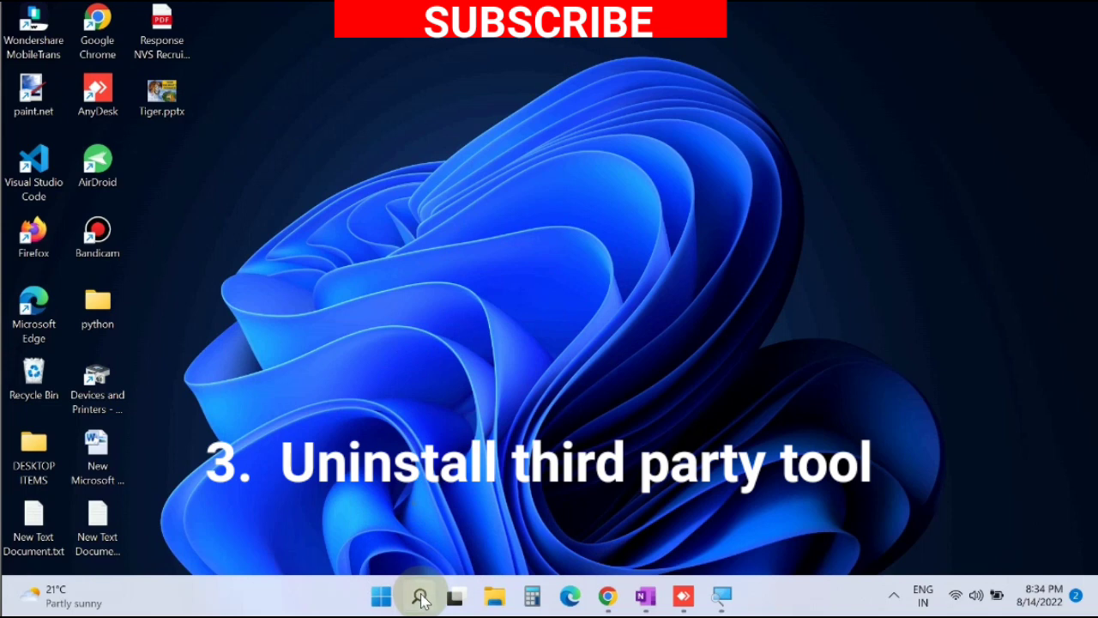
Find Control Panel via search and go to Programs and Features to list installed programs
left_click(420, 598)
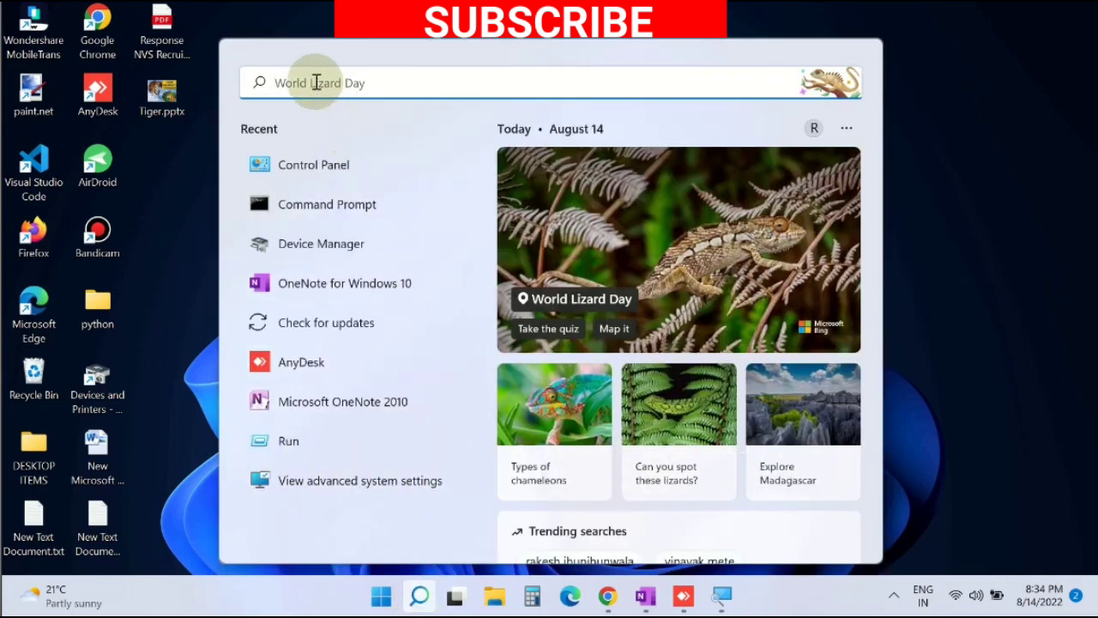
type("control panel")
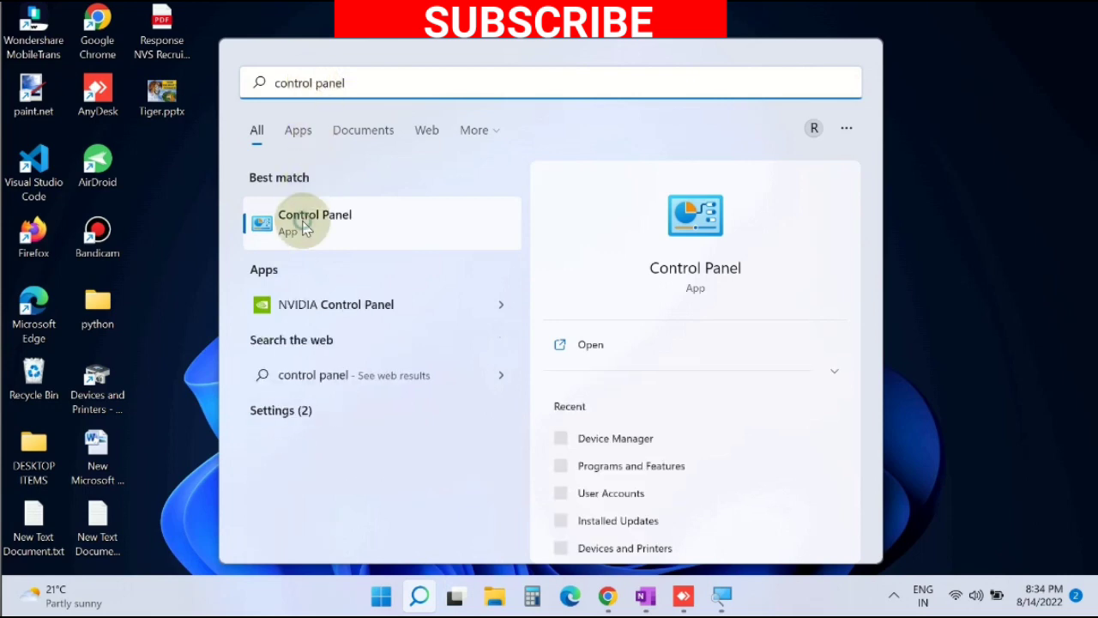
left_click(305, 228)
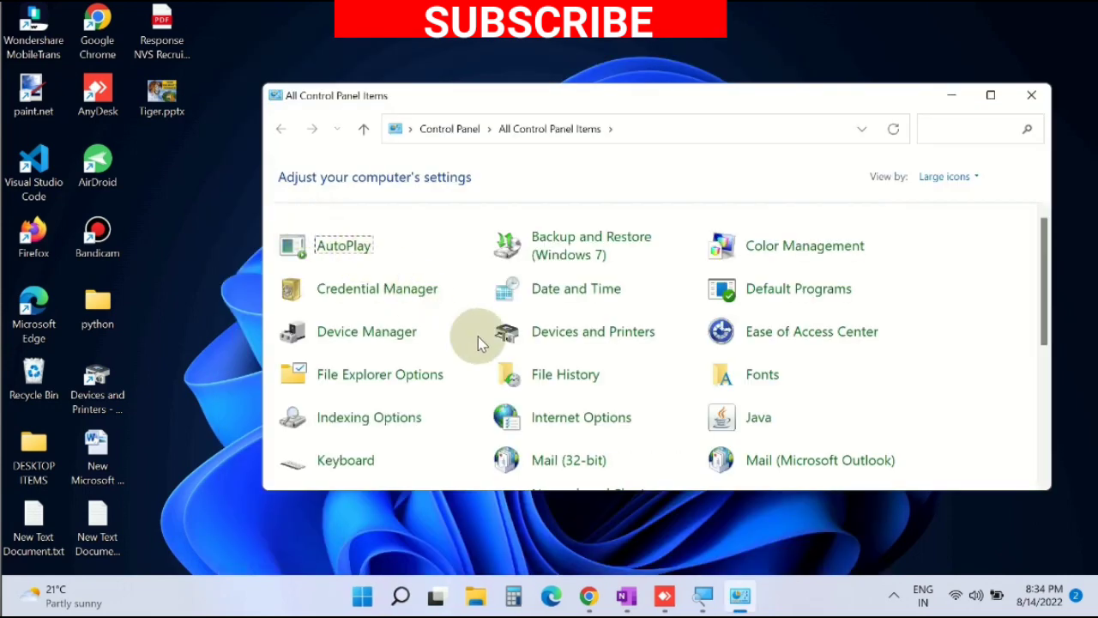
scroll(578, 375, "down", 2)
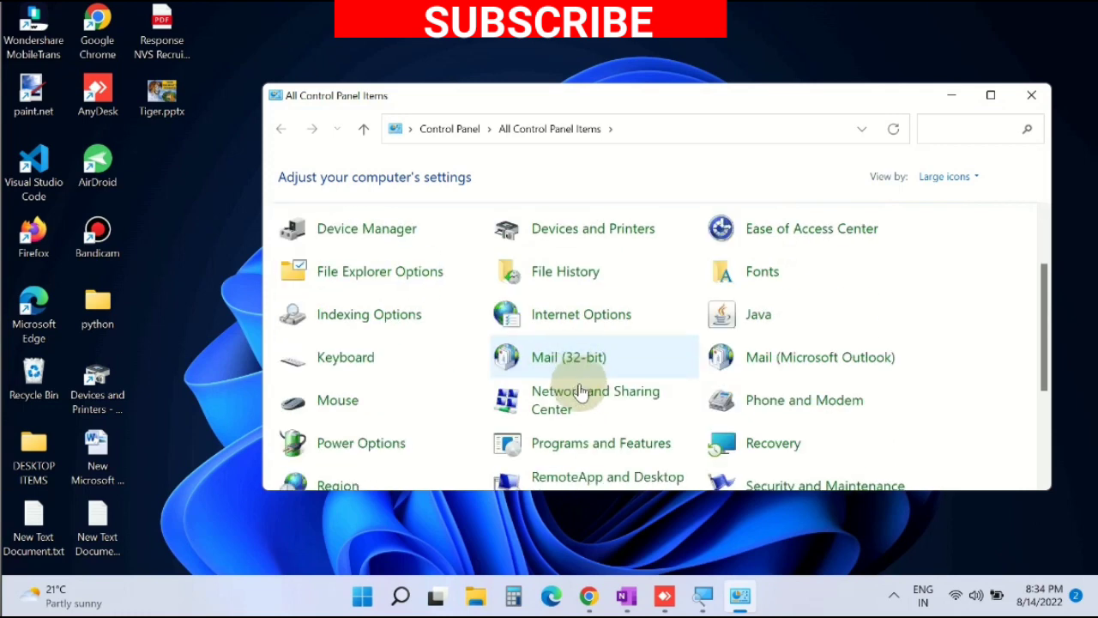
scroll(583, 399, "down", 1)
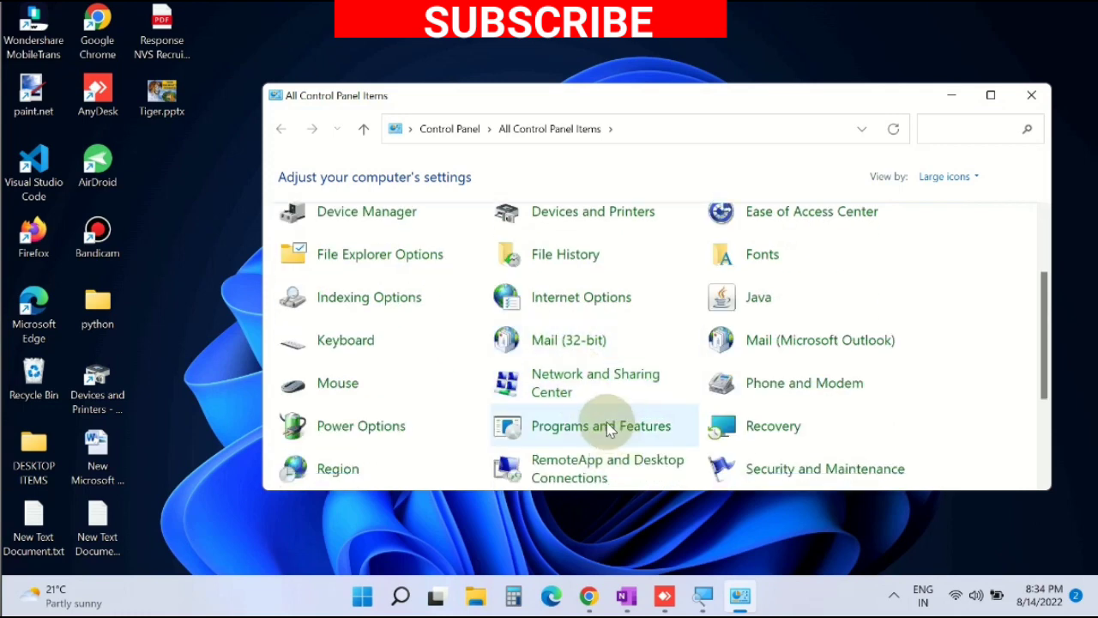
scroll(631, 411, "down", 2)
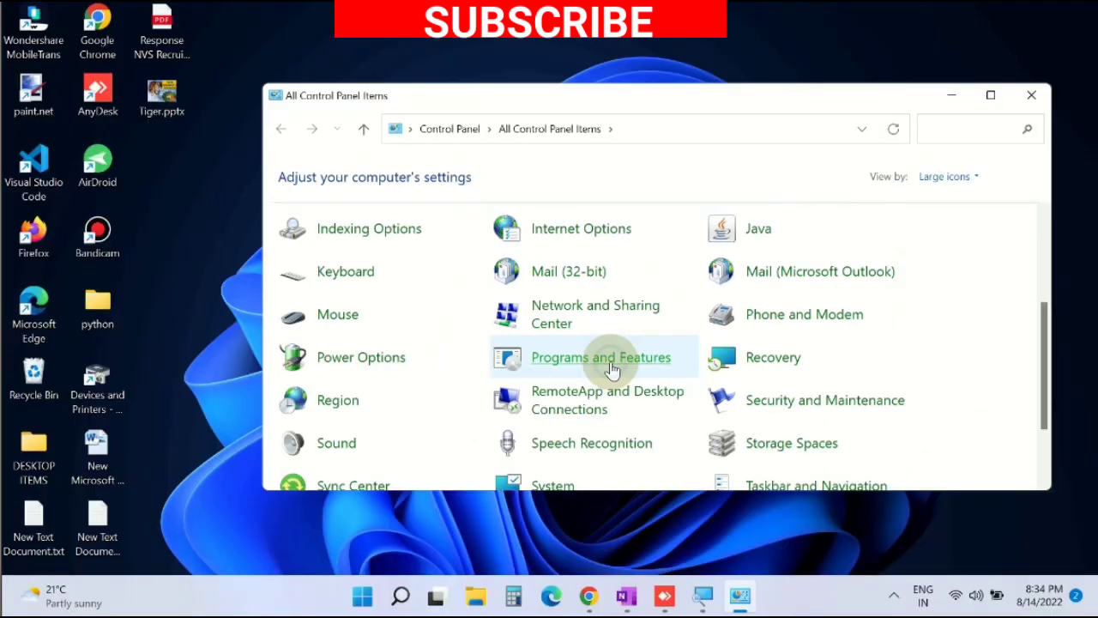
left_click(611, 367)
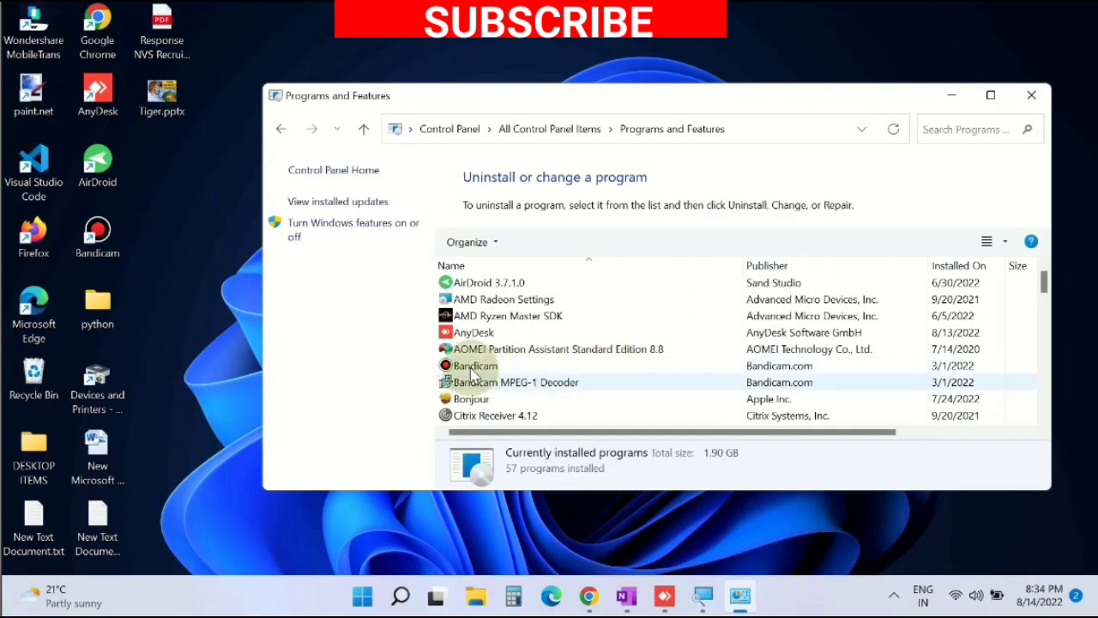
Select Microsoft 365 in the installed programs list and bring up its Uninstall/Change option
scroll(480, 373, "down", 6)
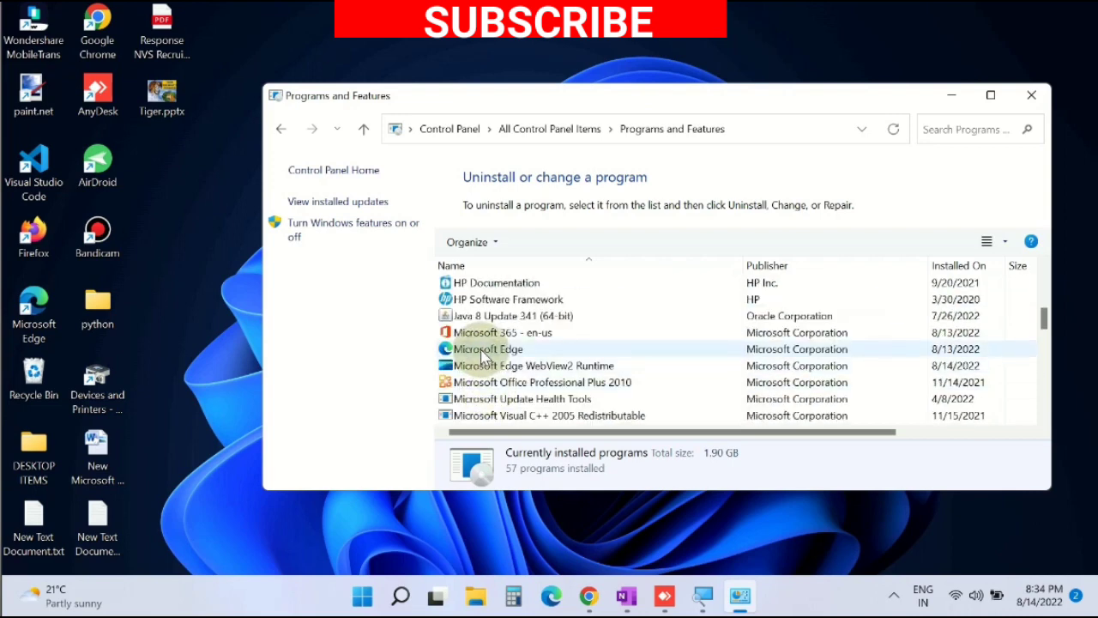
left_click(486, 353)
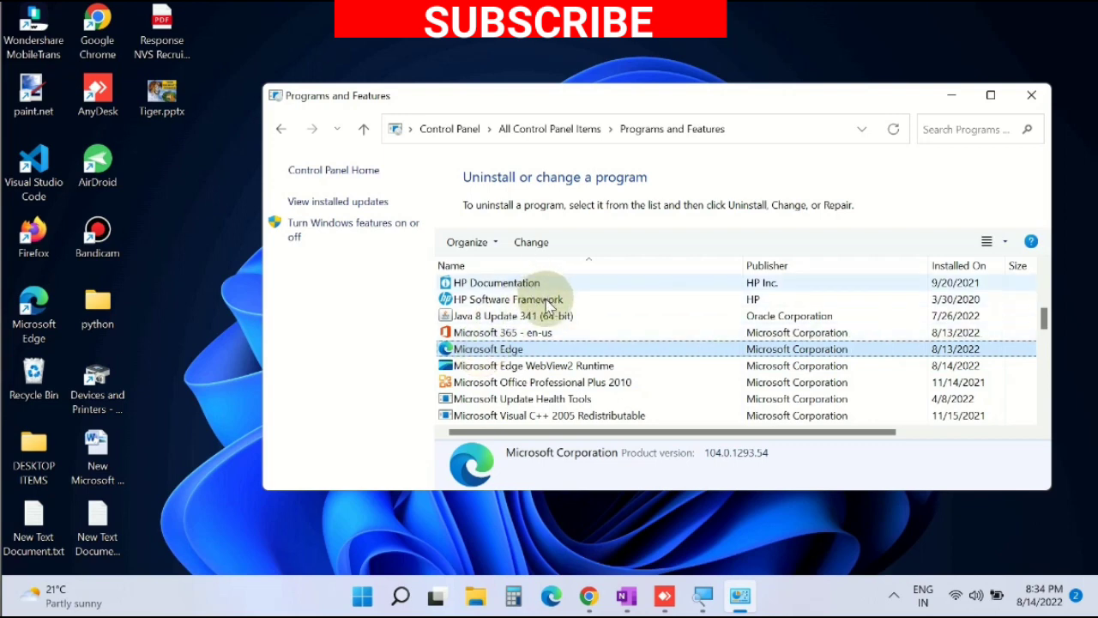
right_click(513, 353)
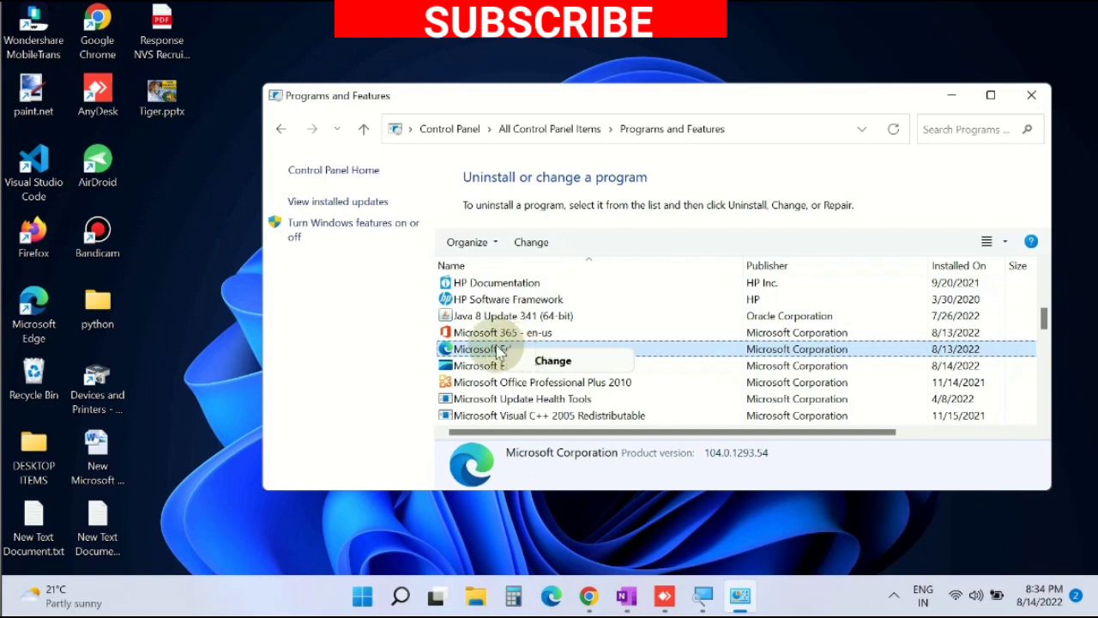
left_click(476, 334)
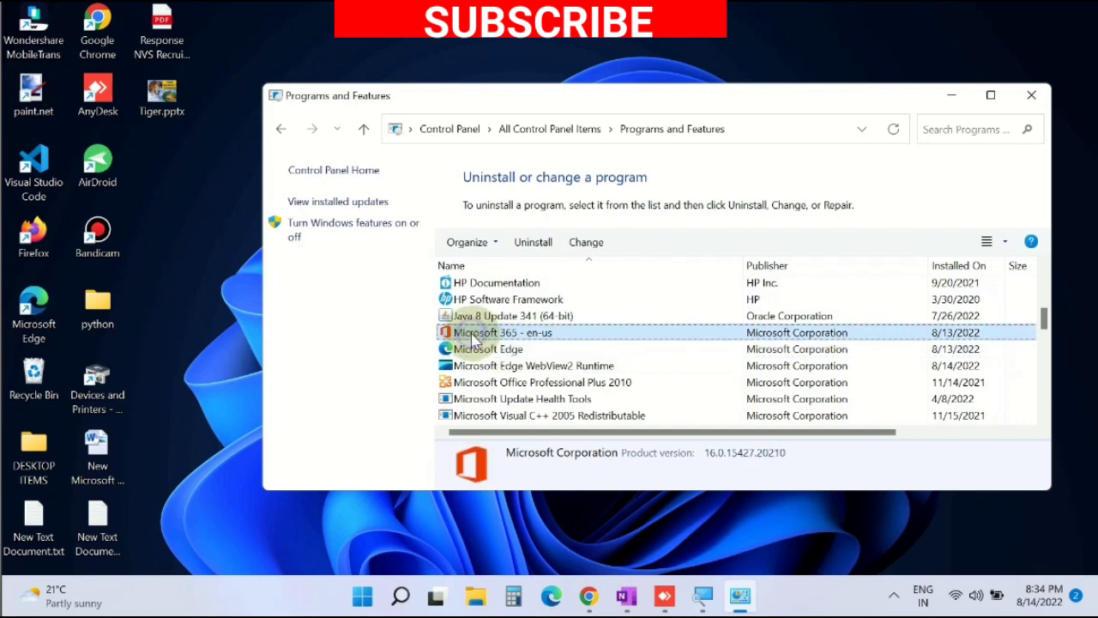
right_click(473, 338)
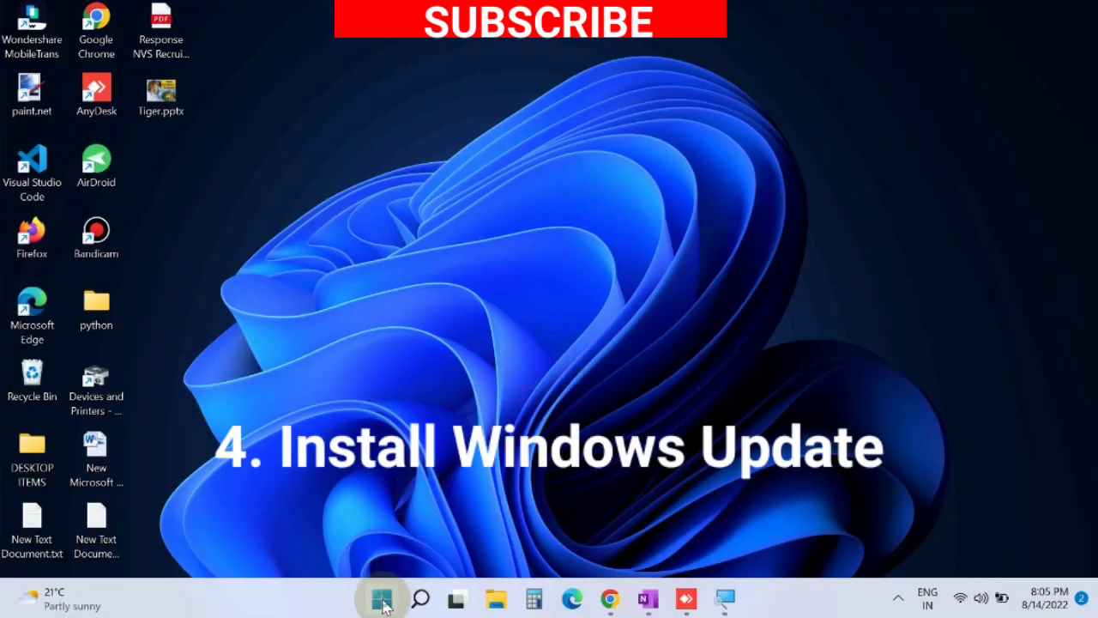
Open Settings from Start and run Check for updates on the Windows Update page
left_click(383, 601)
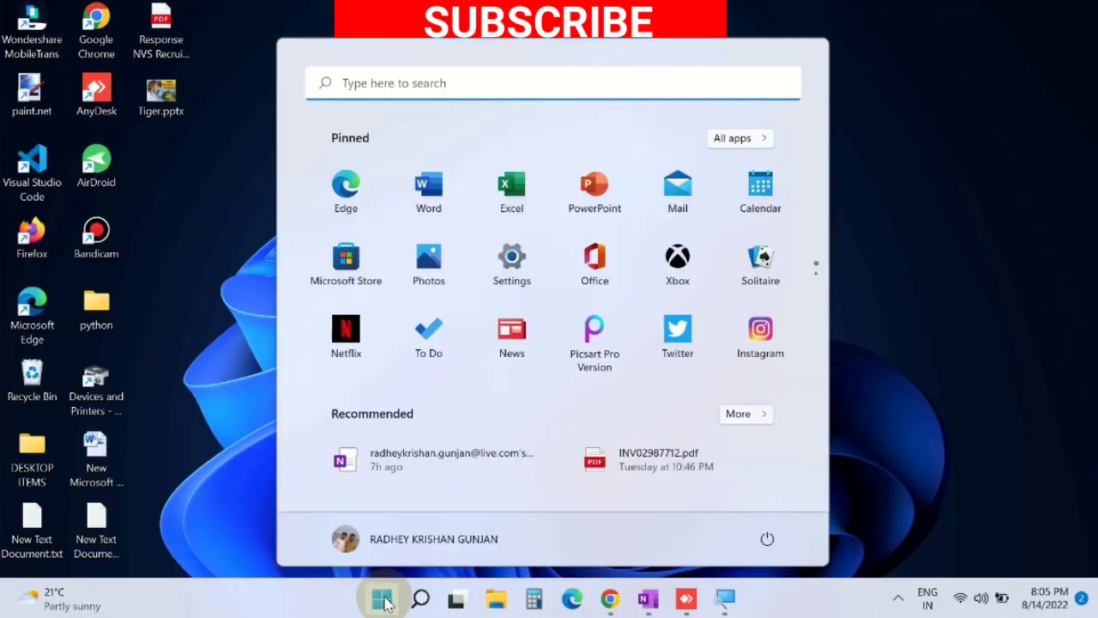
left_click(512, 266)
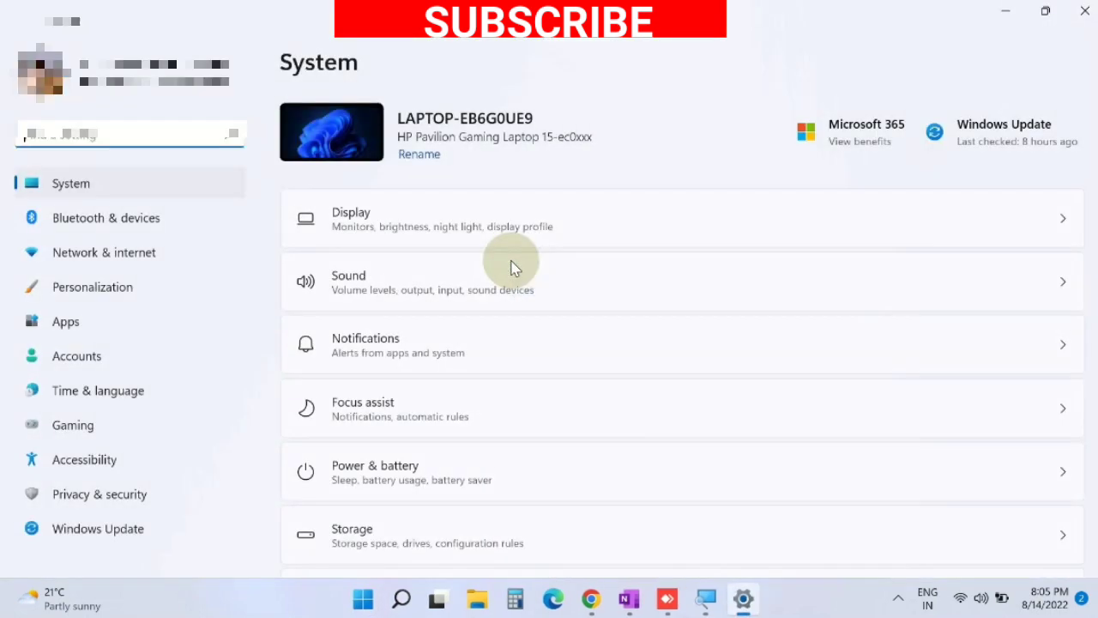
left_click(89, 536)
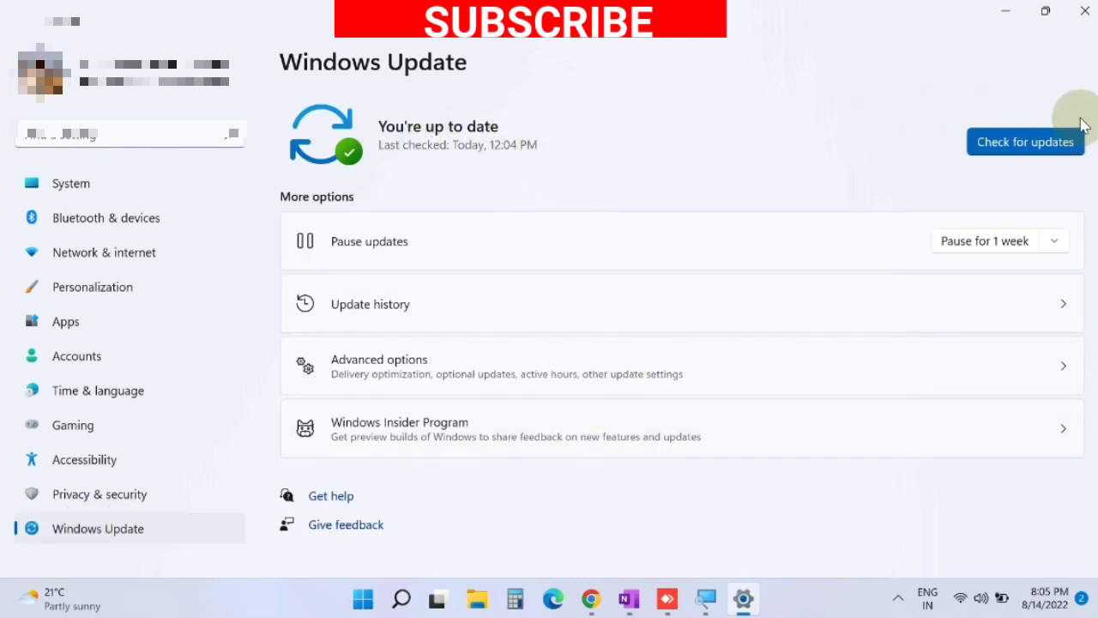
left_click(1034, 148)
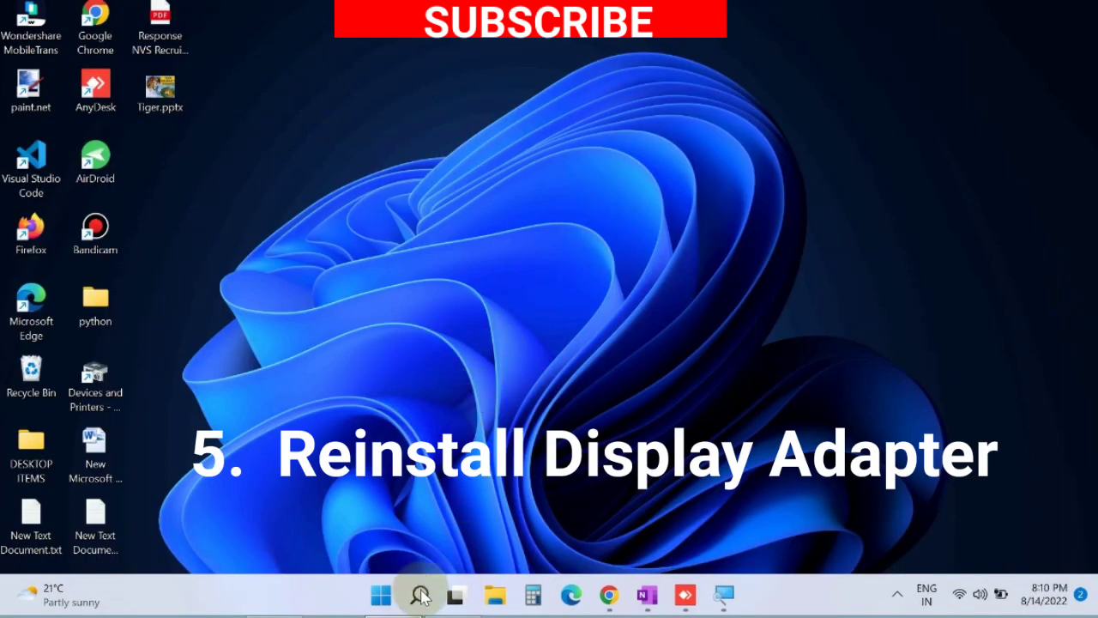
Search the taskbar for 'device manager' and launch the Device Manager result
left_click(421, 595)
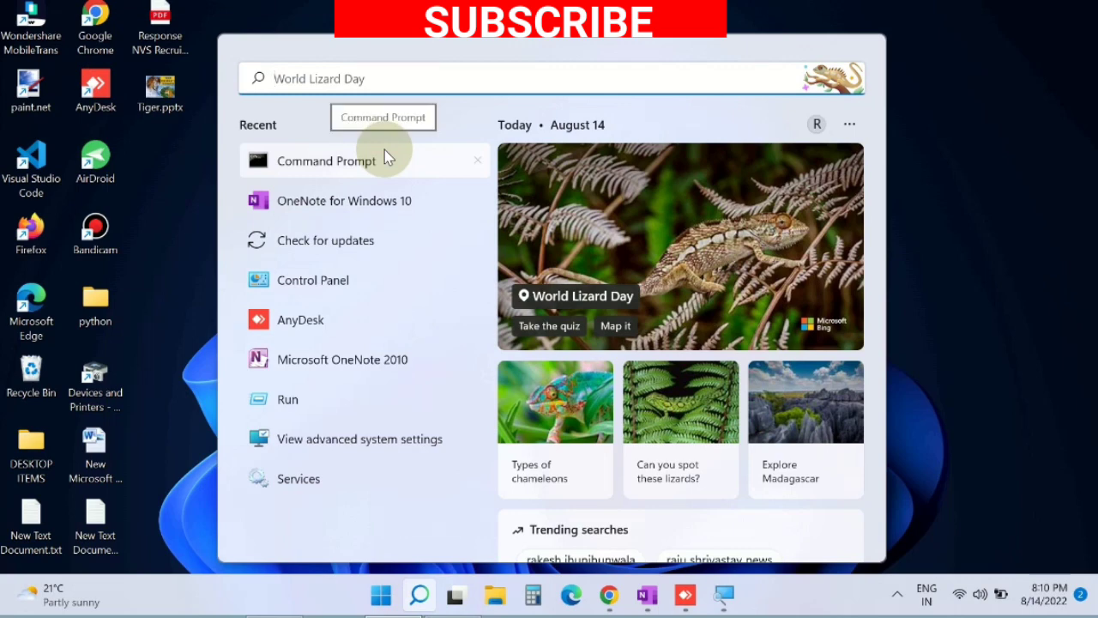
type("device ma")
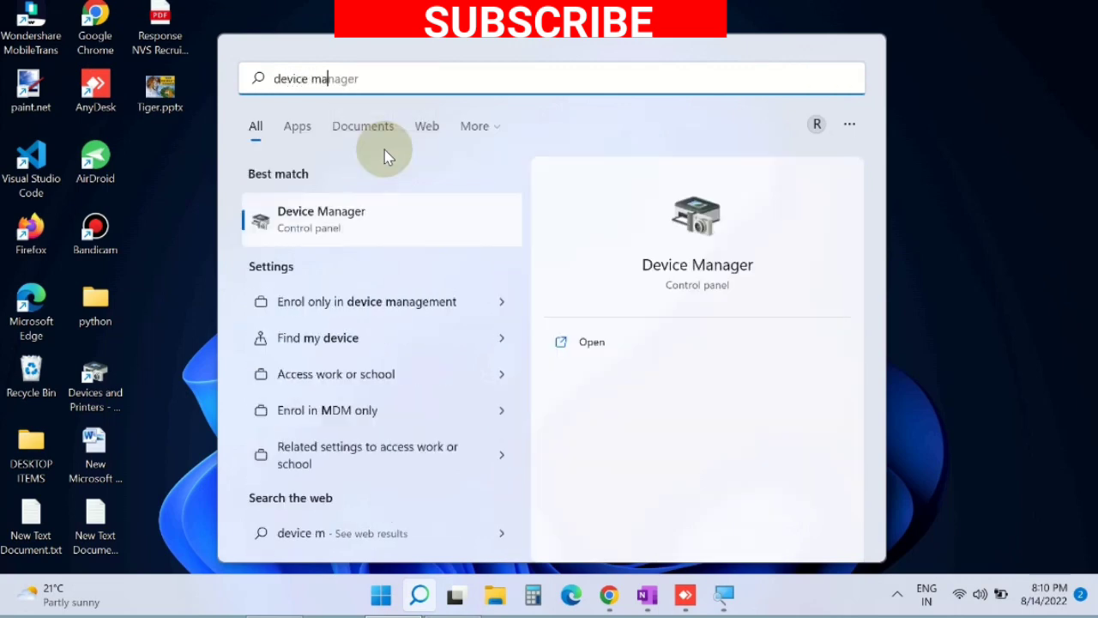
type("nager")
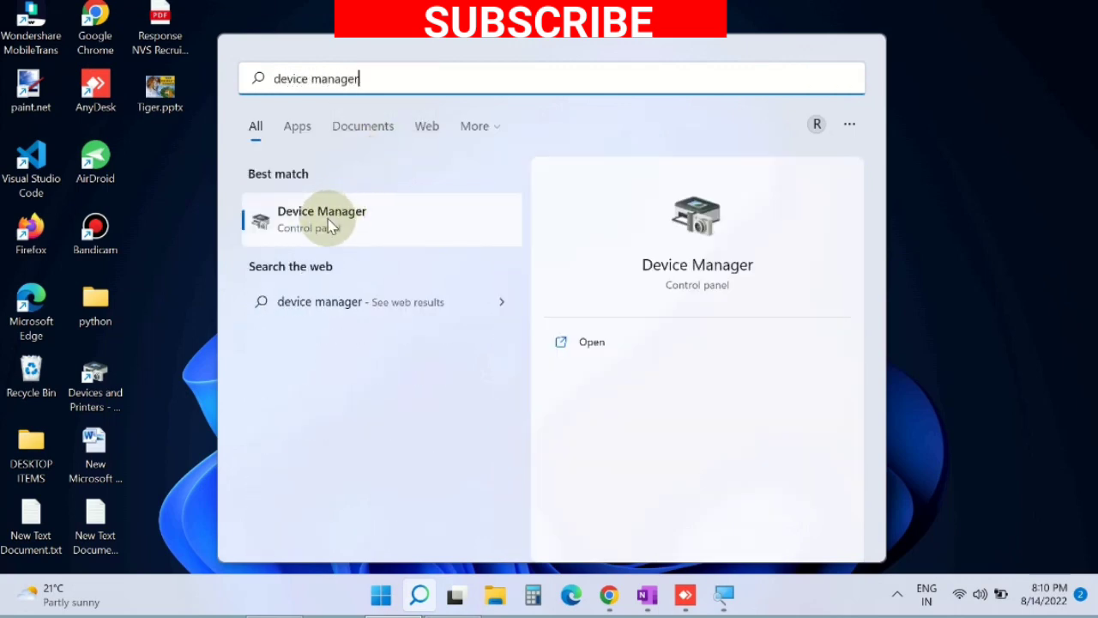
left_click(329, 224)
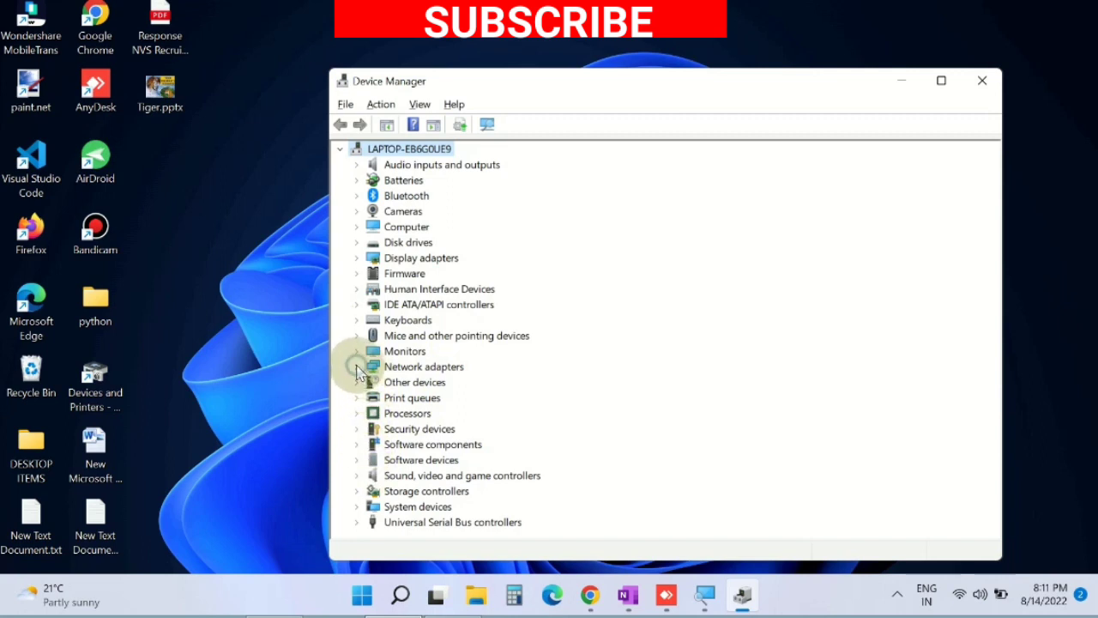
Choose Uninstall device for Bluetooth Device (Personal Area Network) under Network adapters
left_click(356, 367)
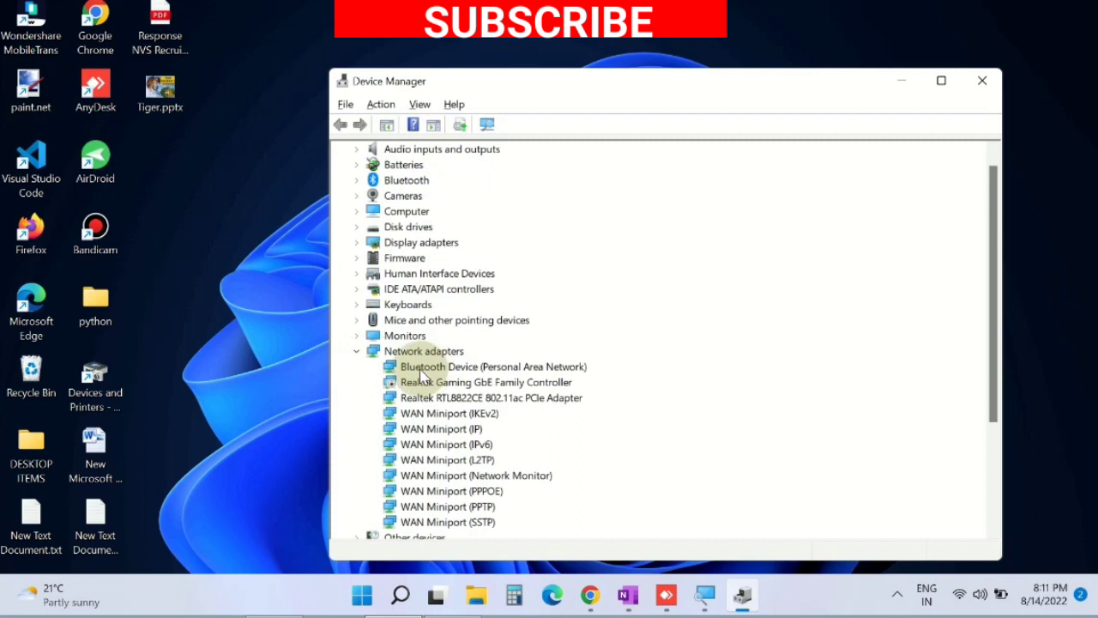
right_click(422, 370)
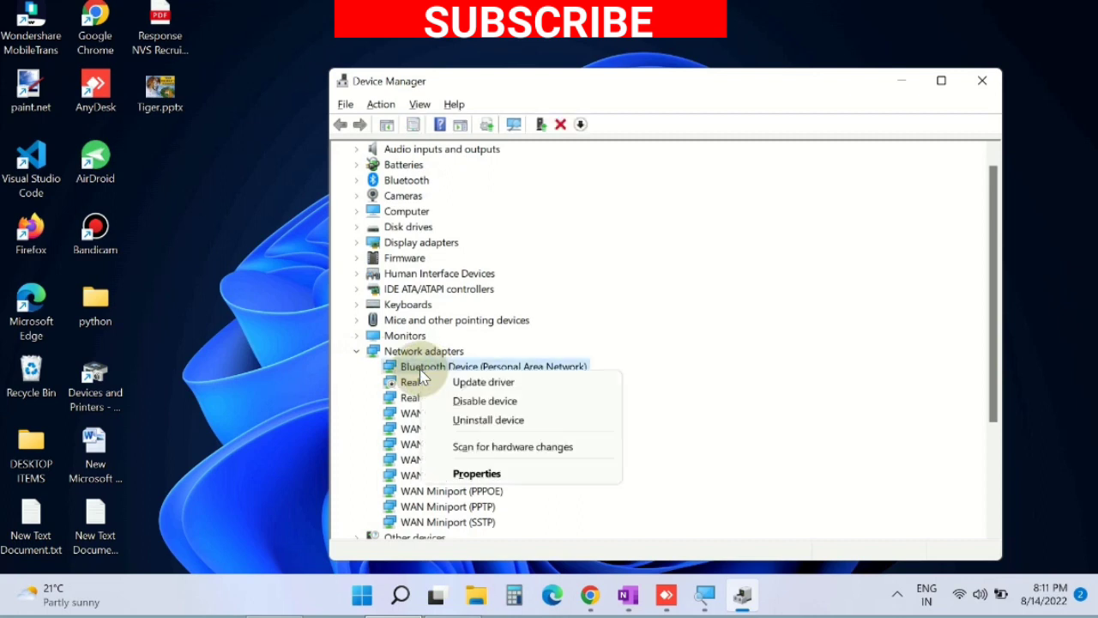
left_click(500, 422)
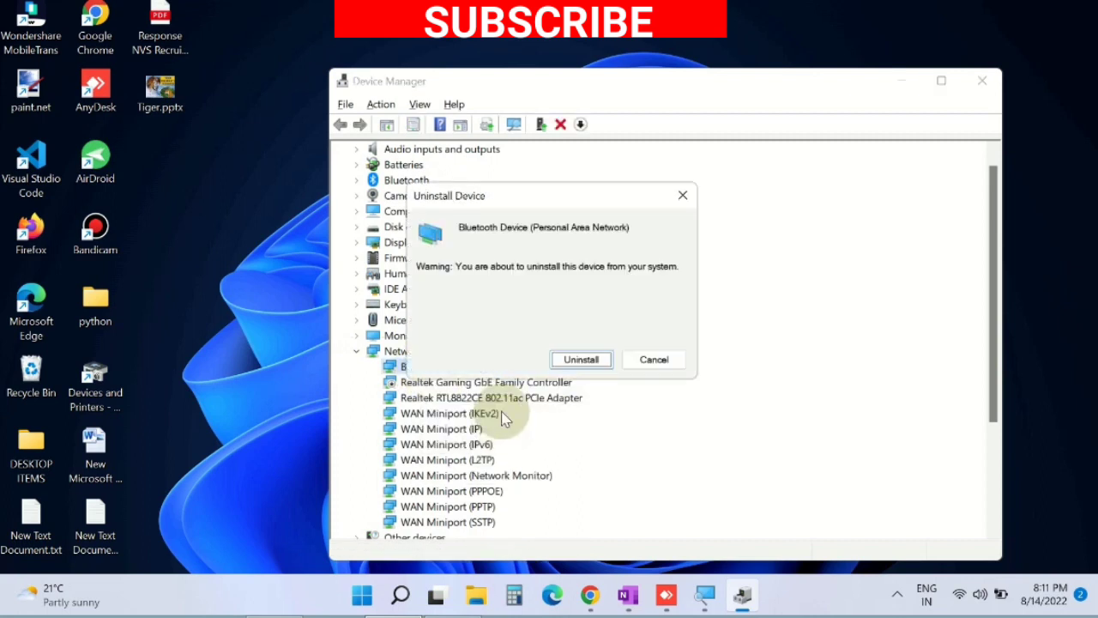
Confirm the Bluetooth device uninstall, then bring up Start's Shut down or sign out options showing Restart
left_click(580, 360)
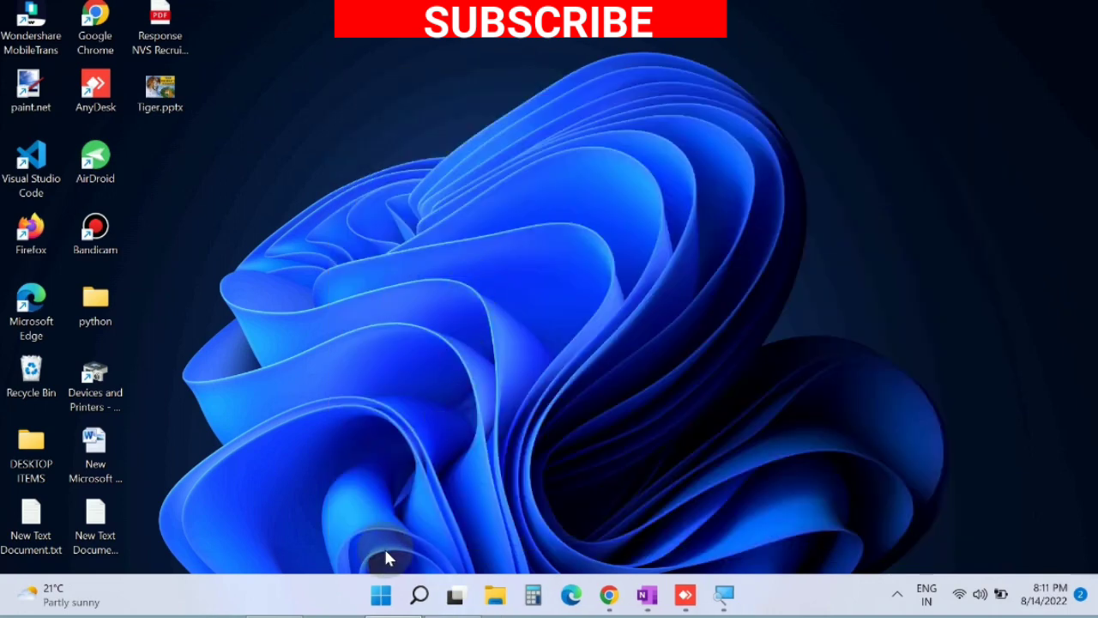
right_click(382, 597)
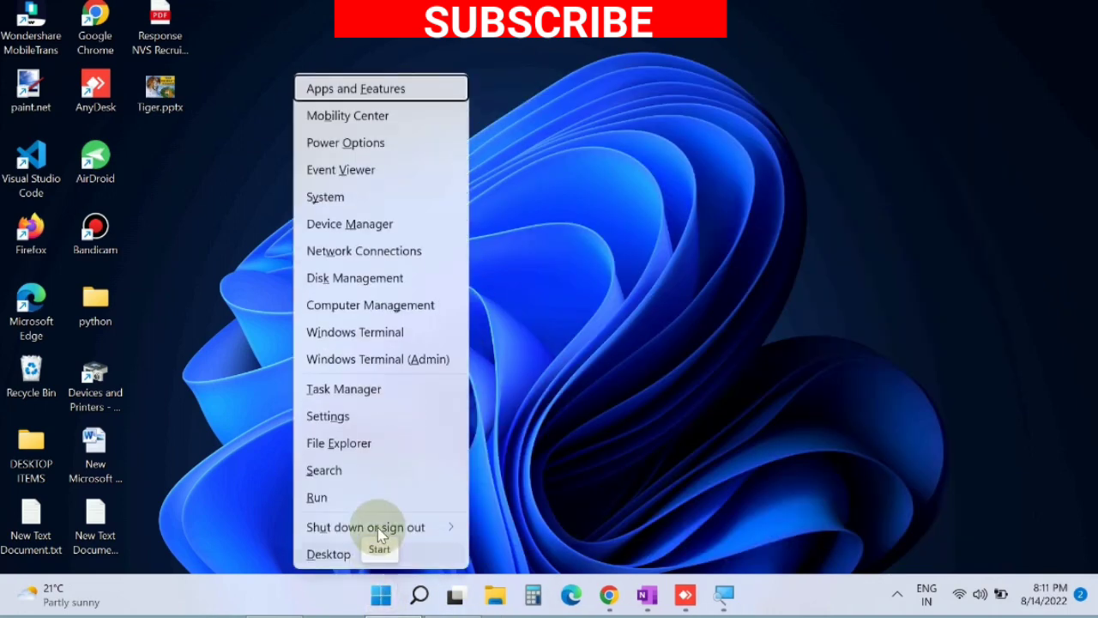
mouse_move(378, 527)
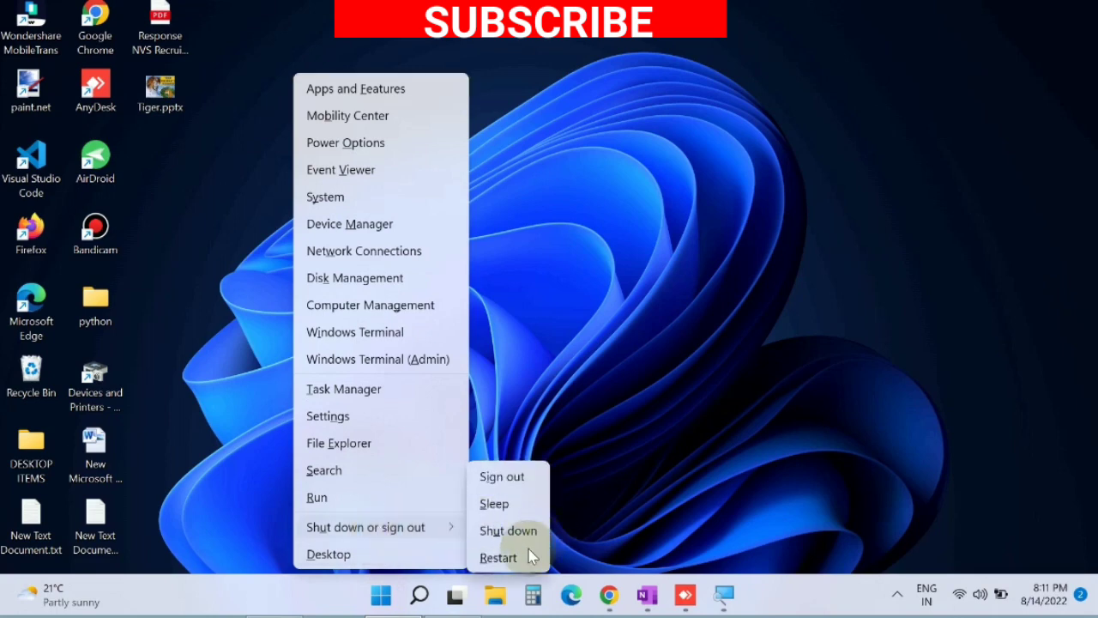
Reopen Device Manager, collapse Network adapters, and bring up Scan for hardware changes for it
left_click(346, 222)
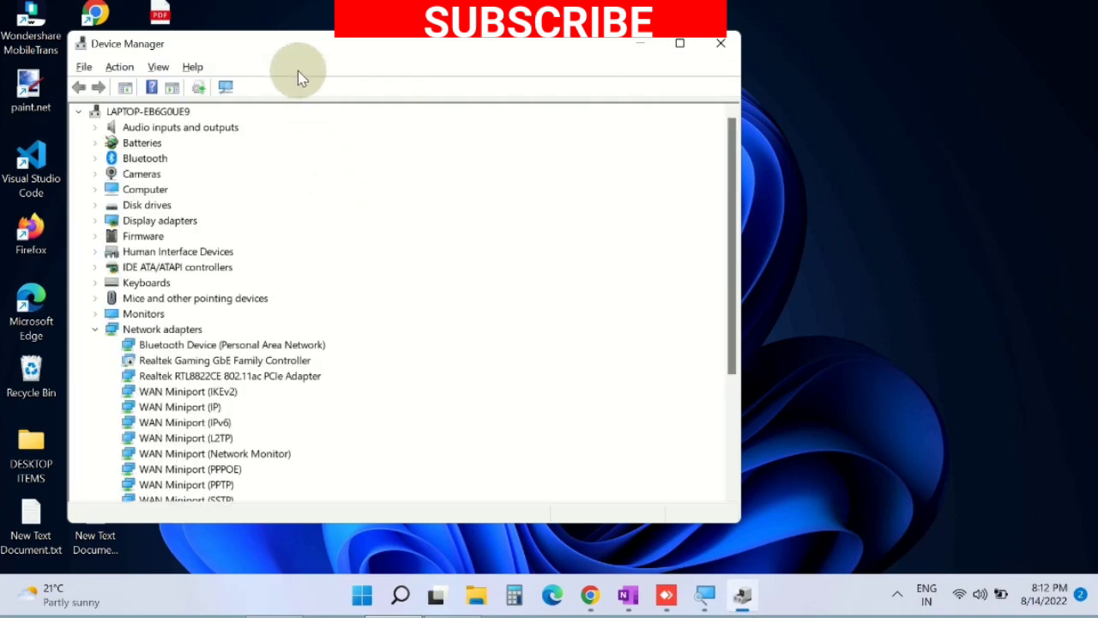
left_click_drag(159, 44, 369, 65)
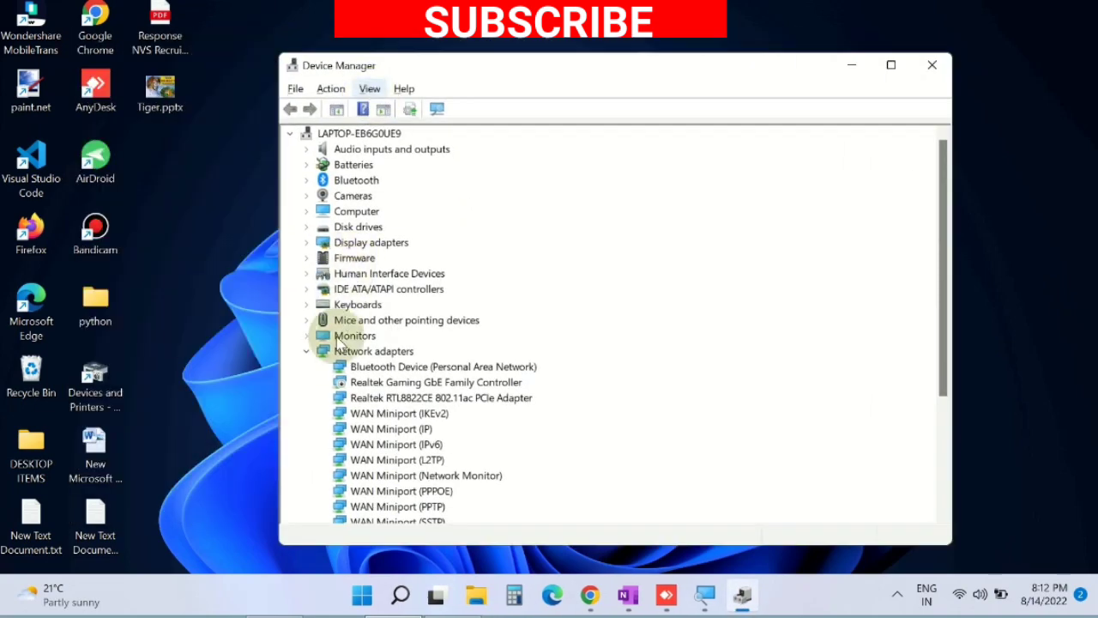
left_click(307, 352)
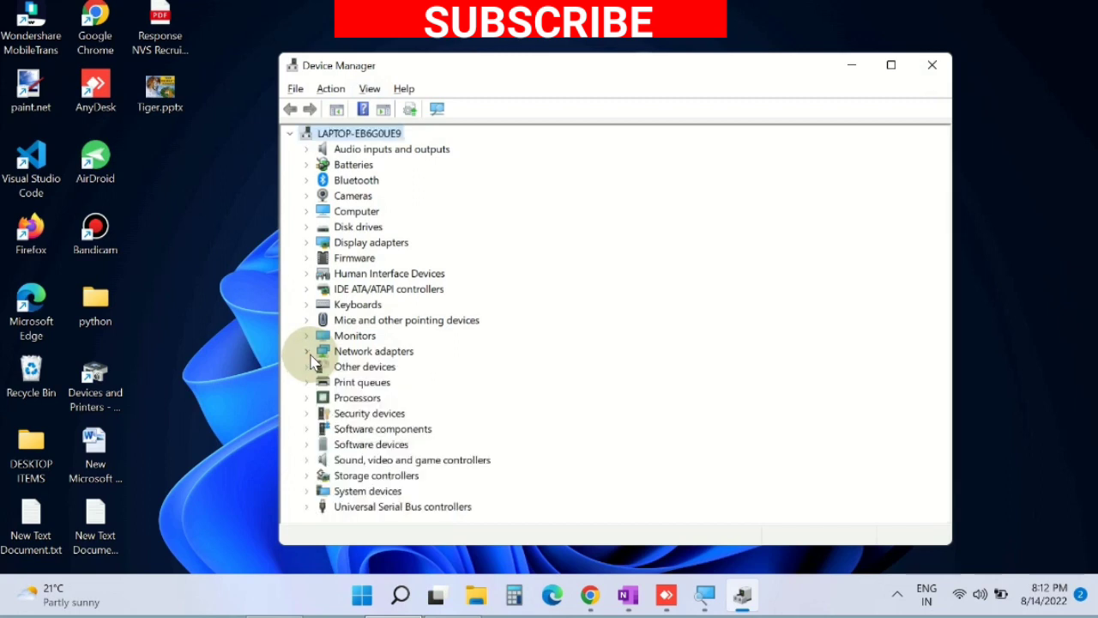
right_click(359, 360)
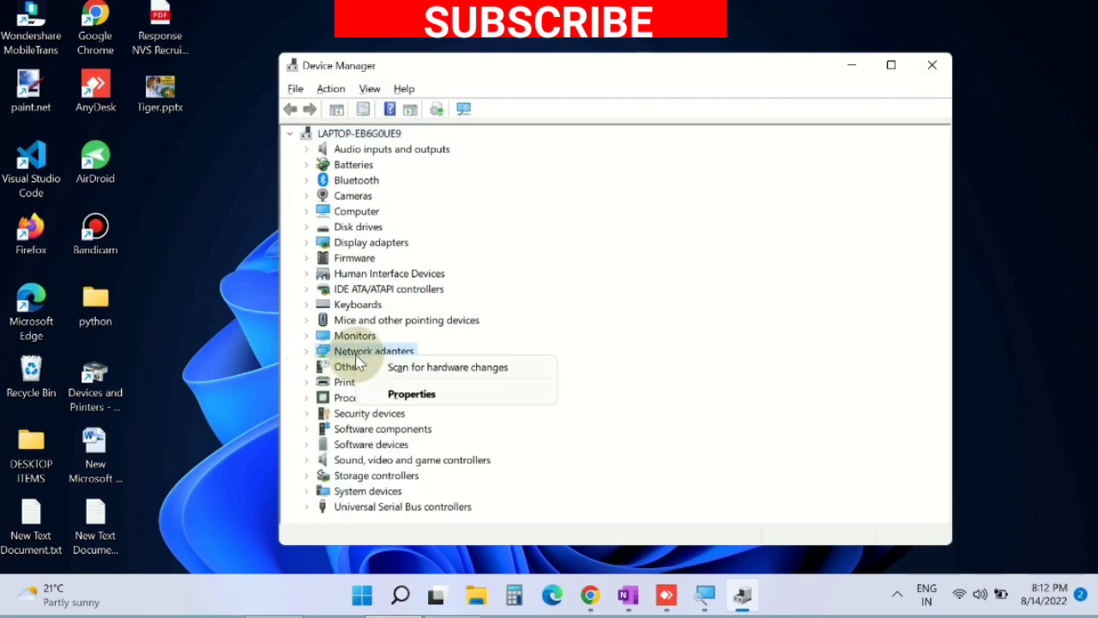